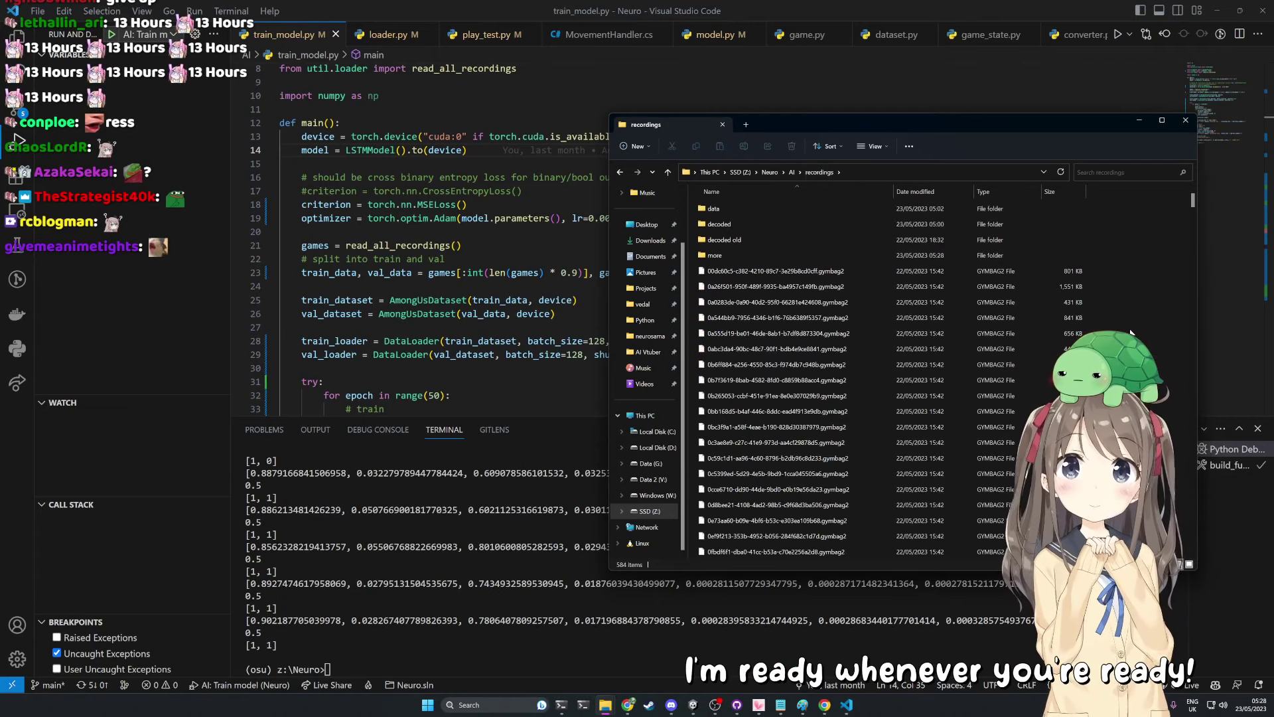
- Close the recordings folder and minimize VS Code and File Explorer to reveal the Paint sketch
left_click(1137, 120)
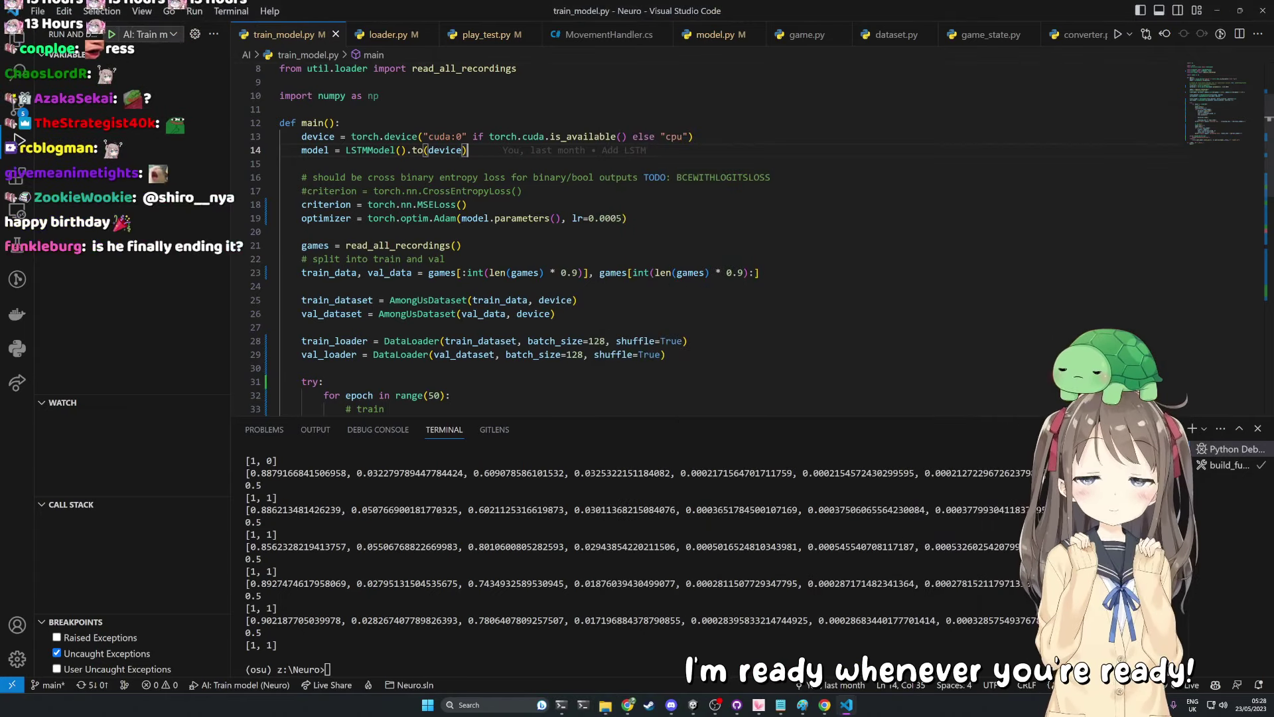
left_click(1216, 10)
left_click(870, 203)
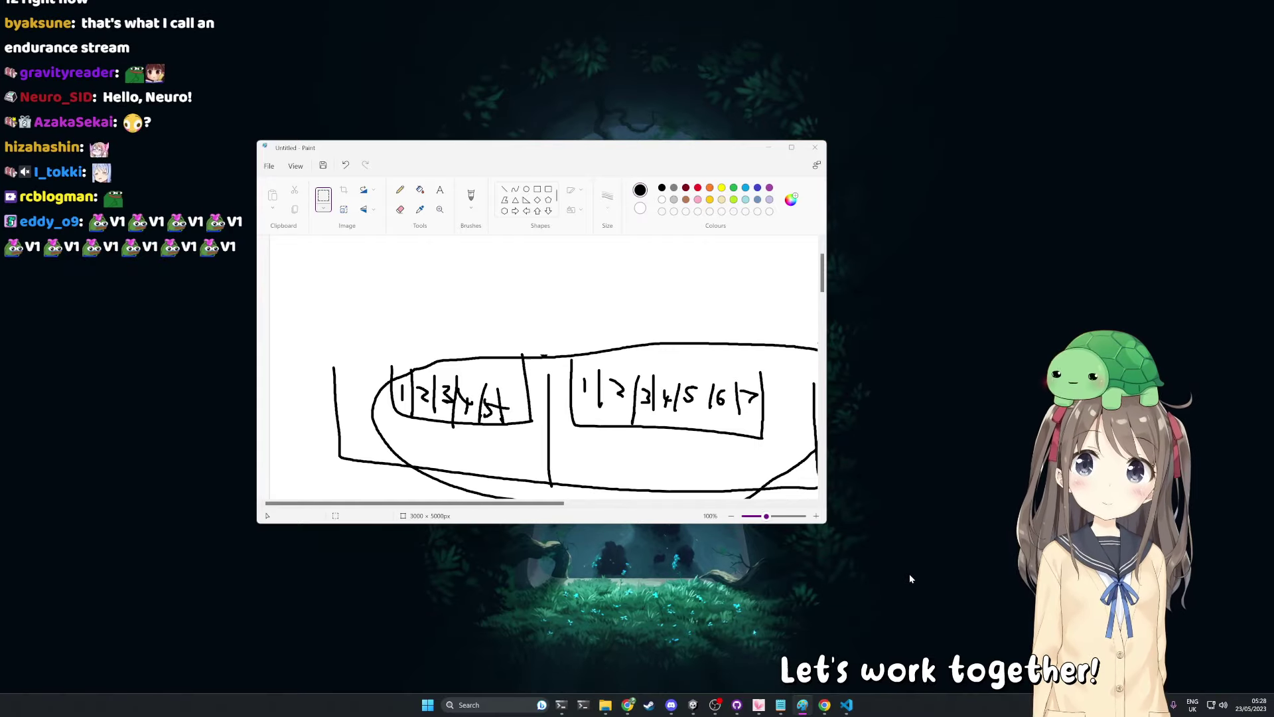
- Restore VS Code from the taskbar, showing train_model.py with its terminal output
left_click(846, 704)
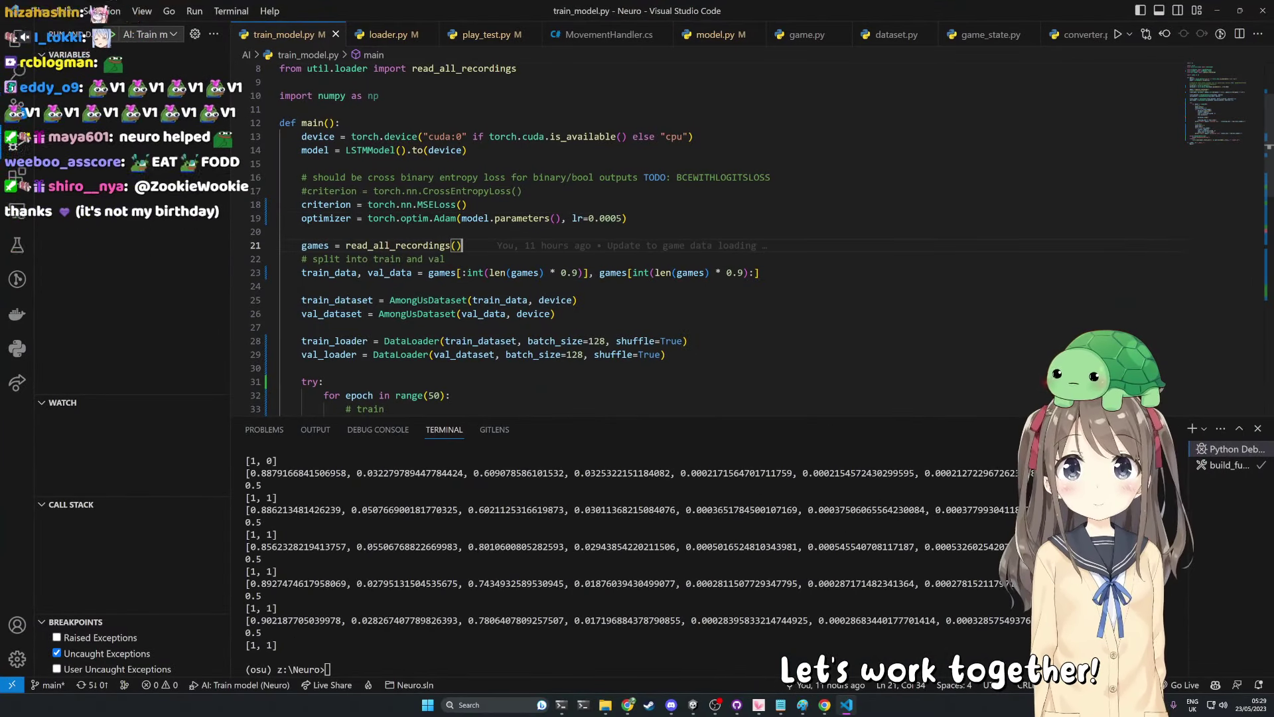